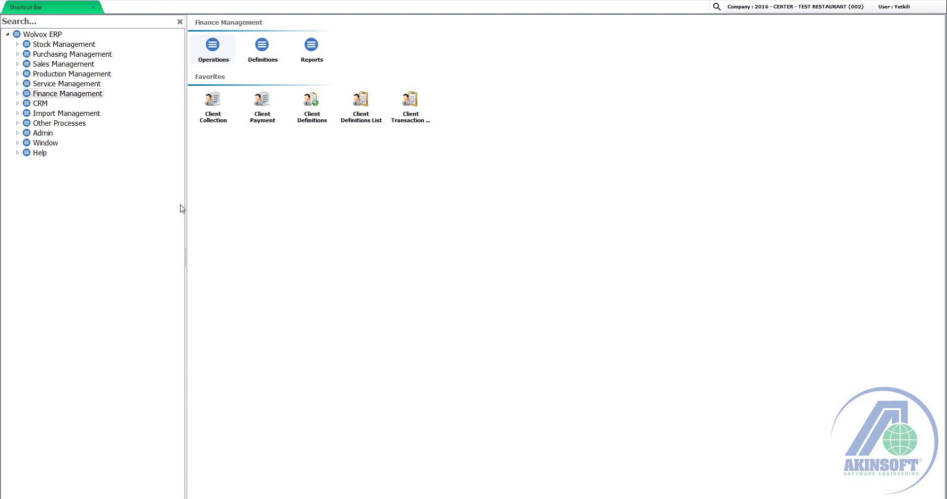
Open the Client Collection form from the collections under Finance Management operations
{"action": "left_click", "coordinate": [18, 94]}
{"action": "left_click", "coordinate": [49, 103]}
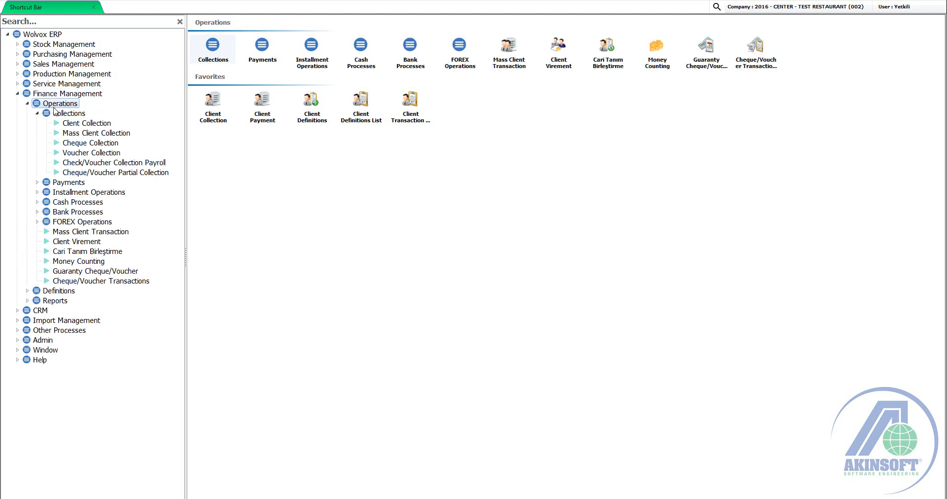
{"action": "left_click", "coordinate": [62, 113]}
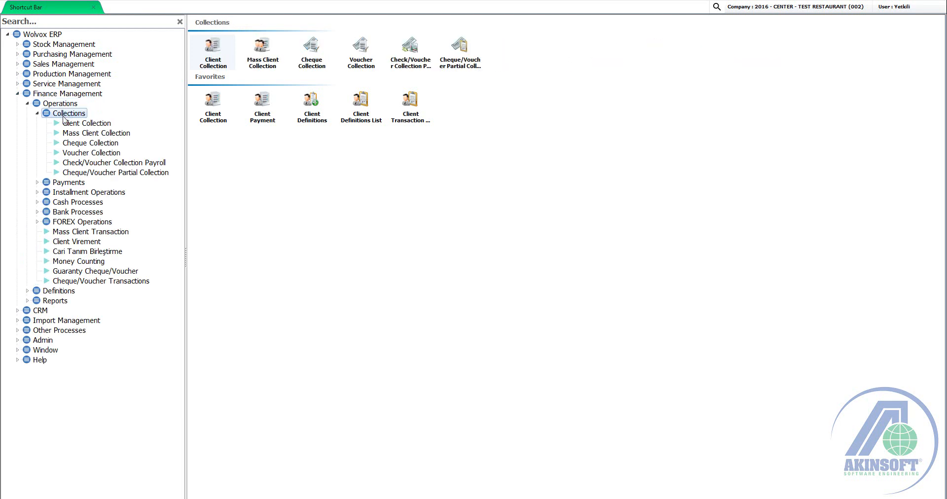
{"action": "double_click", "coordinate": [73, 124]}
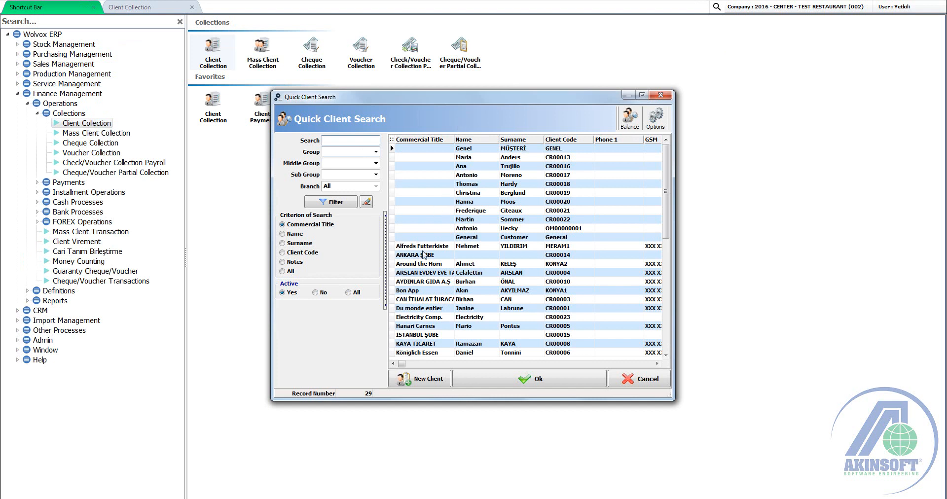
Choose the client Du monde entier for the collection and view its installment operations, closing them again
{"action": "left_click", "coordinate": [435, 309]}
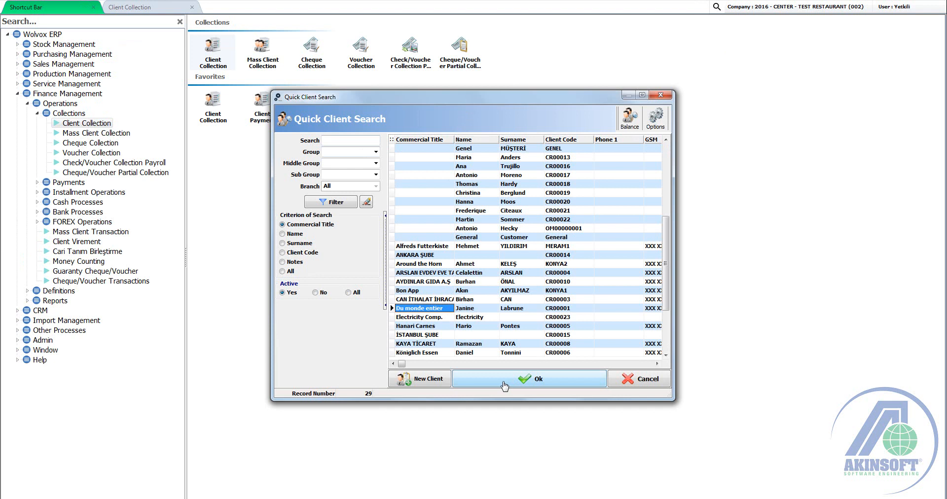
{"action": "left_click", "coordinate": [471, 373]}
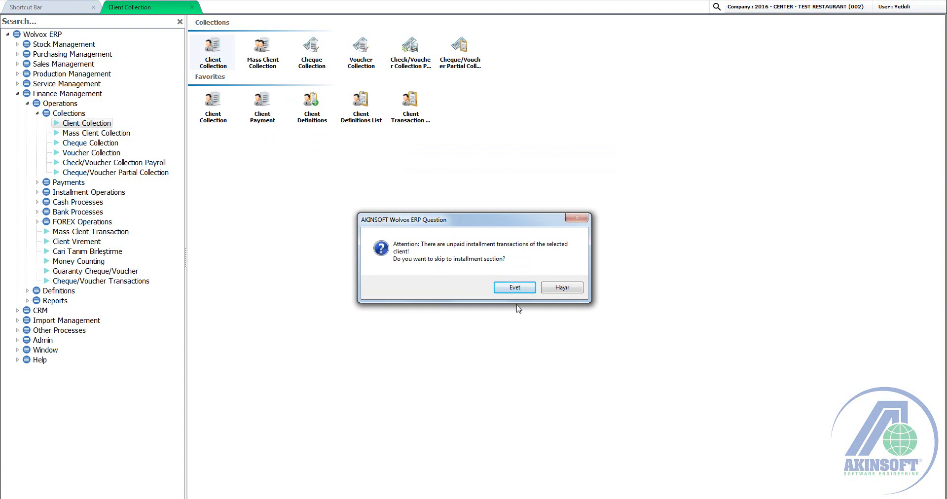
{"action": "left_click", "coordinate": [515, 288]}
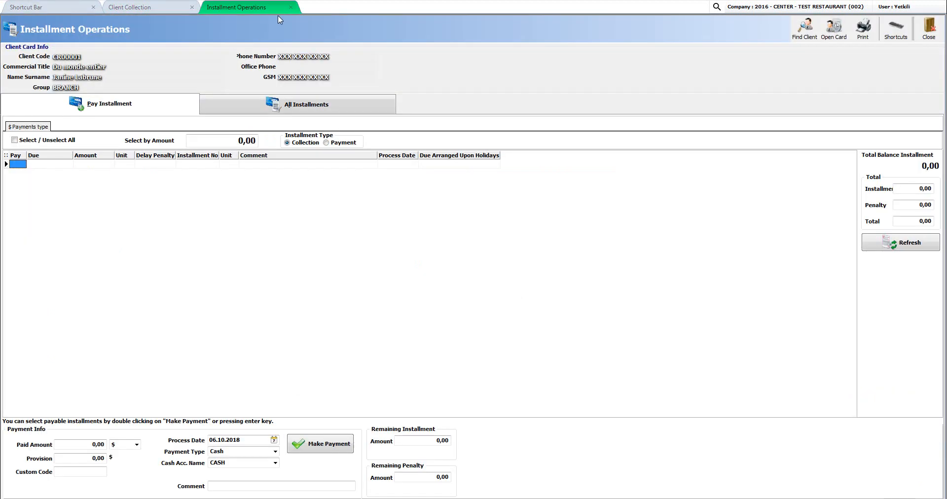
{"action": "left_click", "coordinate": [291, 7]}
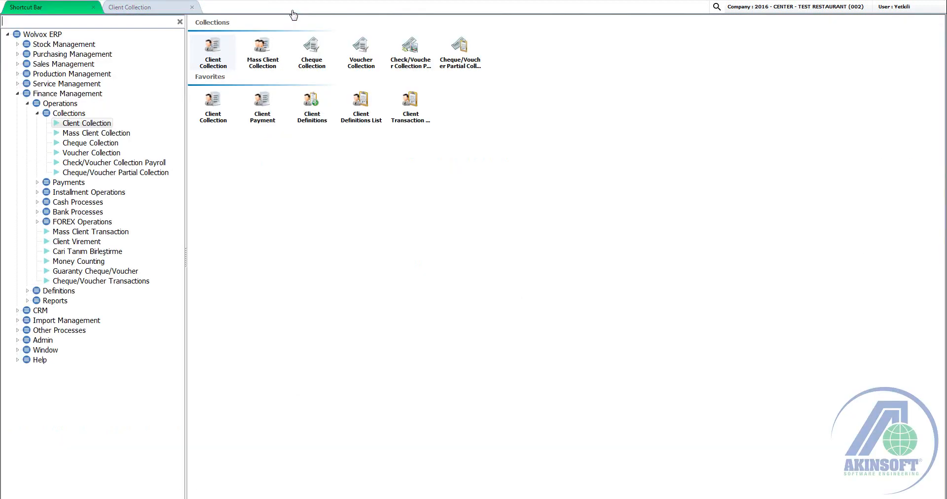
Set the collection's custom code to ADISYON
{"action": "left_click", "coordinate": [366, 237]}
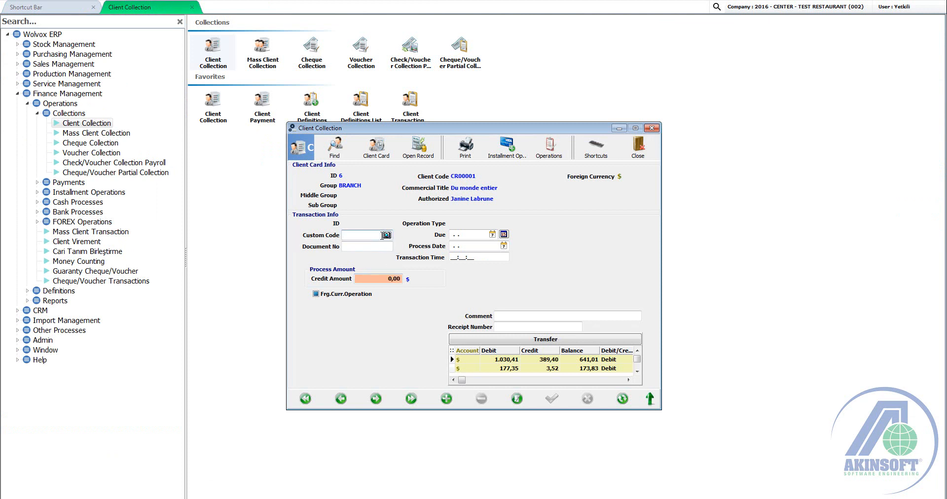
{"action": "left_click", "coordinate": [386, 236]}
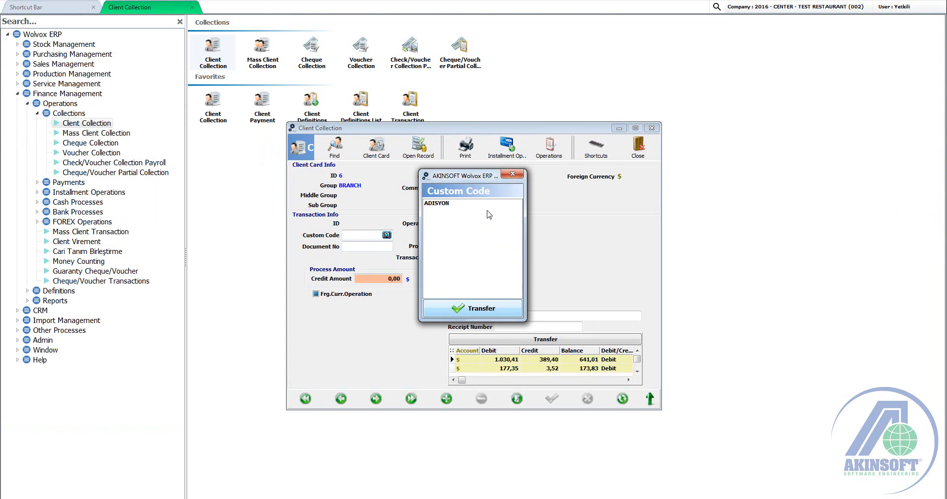
{"action": "key", "text": "Escape"}
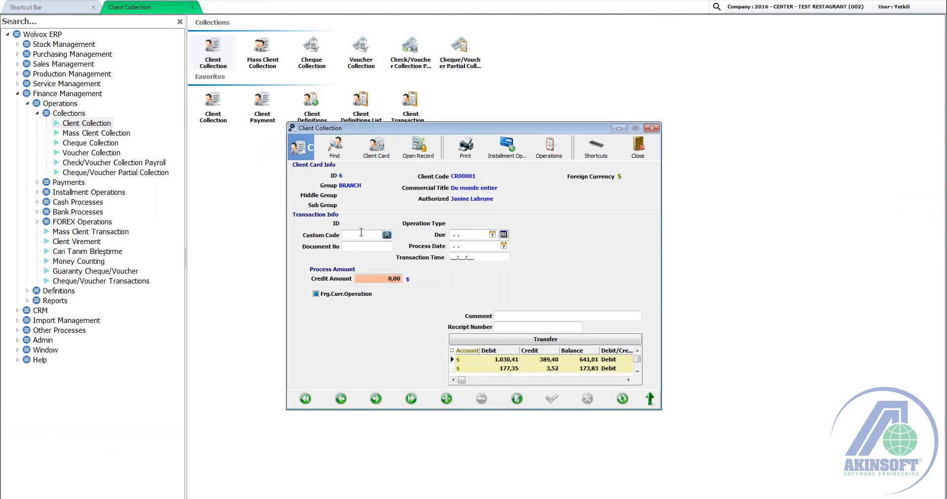
{"action": "left_click", "coordinate": [386, 236]}
{"action": "double_click", "coordinate": [442, 200]}
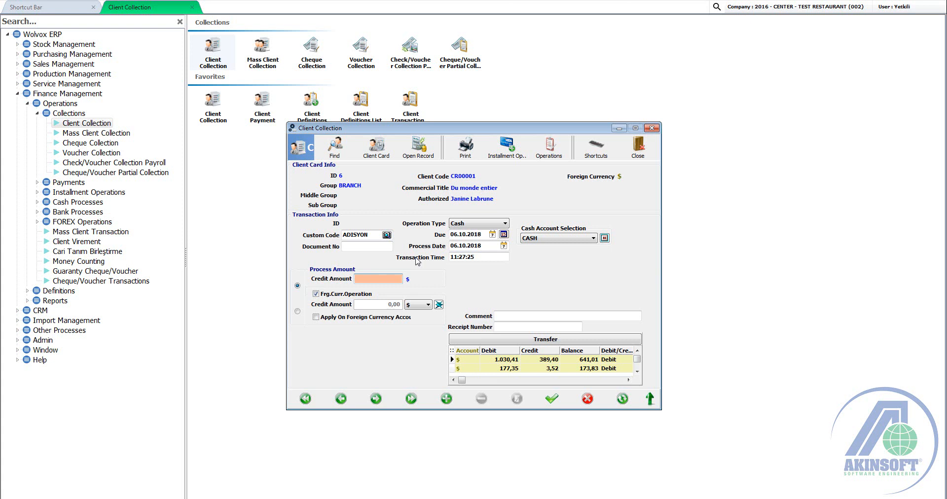
Set the operation type to Cash with CASH as the cash account
{"action": "left_click", "coordinate": [477, 225]}
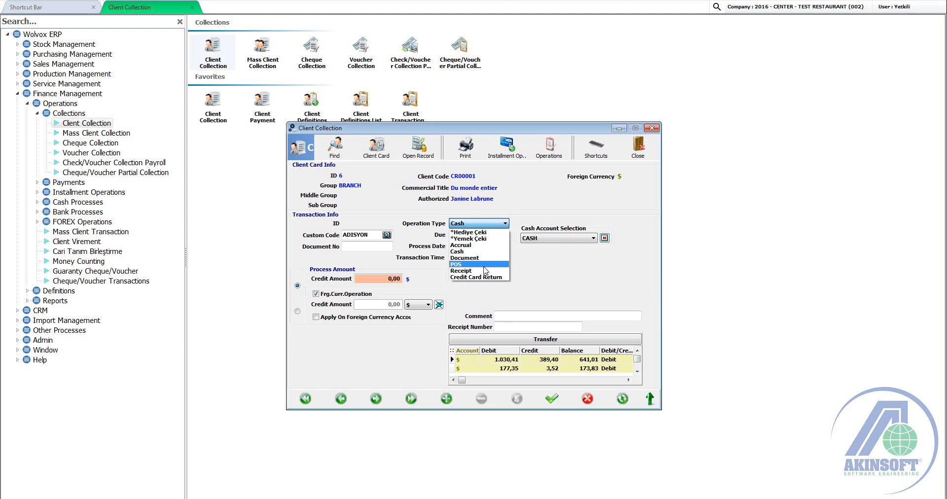
{"action": "left_click", "coordinate": [472, 252]}
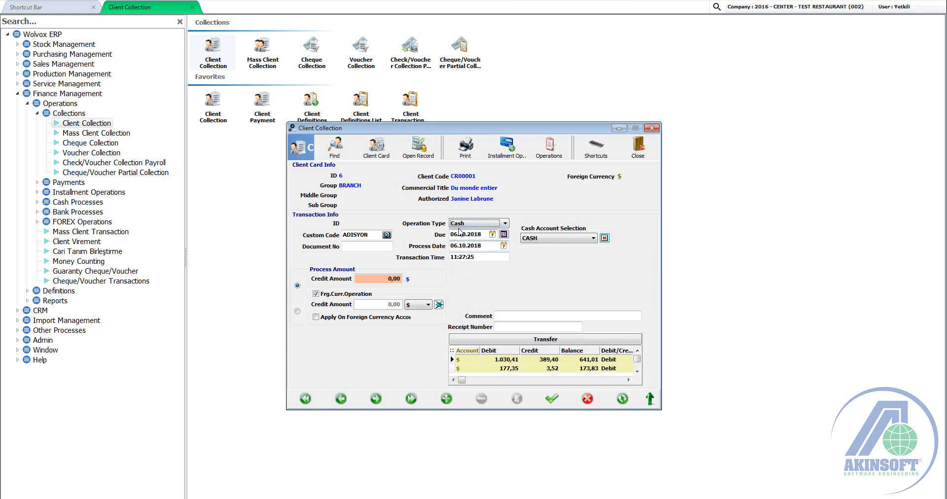
{"action": "left_click", "coordinate": [566, 238]}
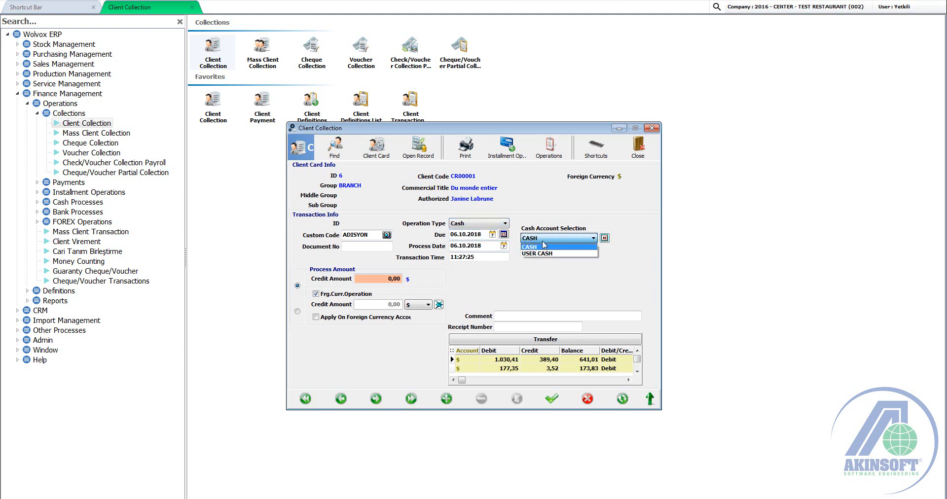
{"action": "left_click", "coordinate": [558, 247]}
Set the operation type to POS using the X BANK - TL account with the 10 installment definition
{"action": "left_click", "coordinate": [470, 223]}
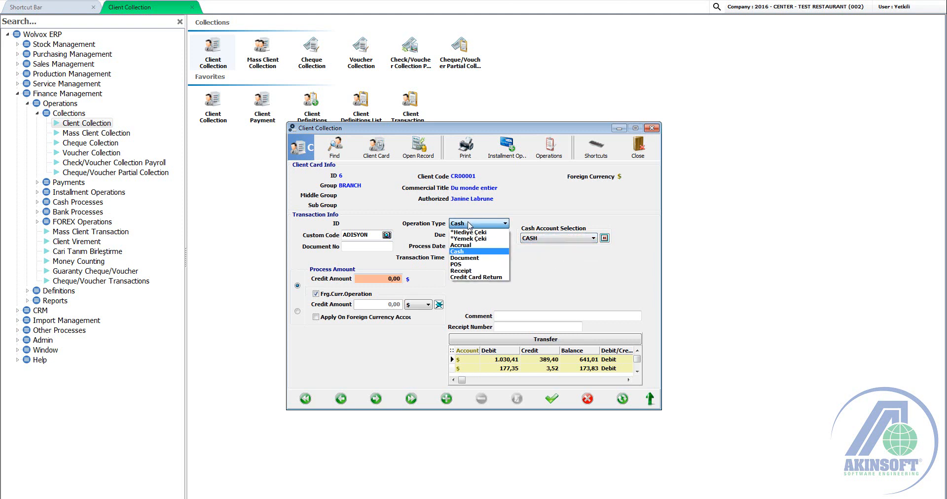
{"action": "left_click", "coordinate": [466, 264]}
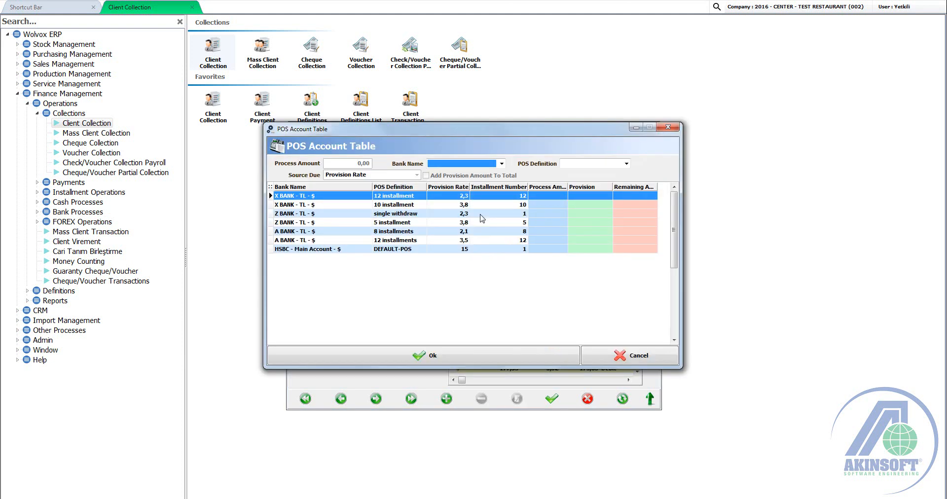
{"action": "double_click", "coordinate": [313, 204]}
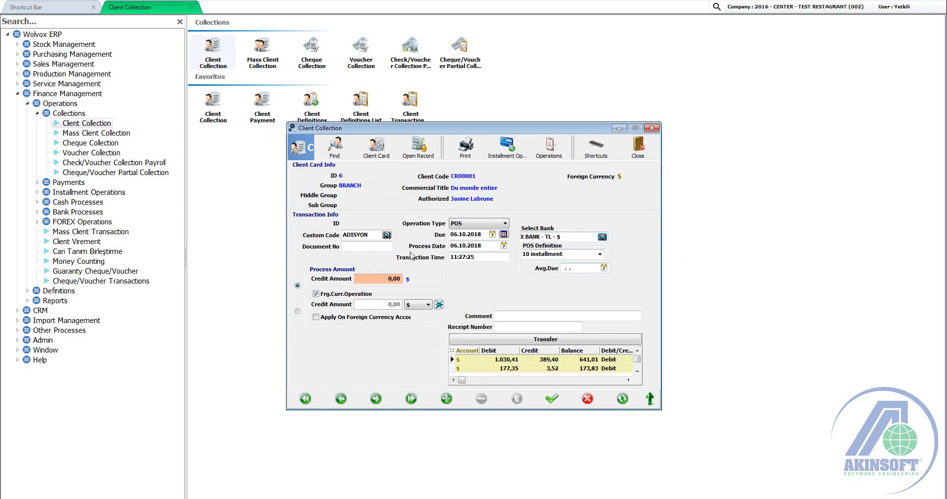
{"action": "left_click", "coordinate": [473, 225]}
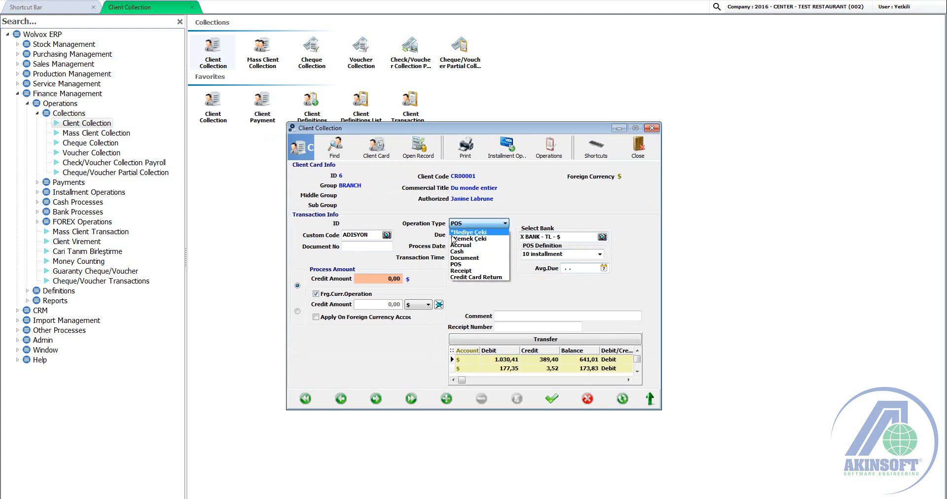
{"action": "left_click", "coordinate": [476, 225]}
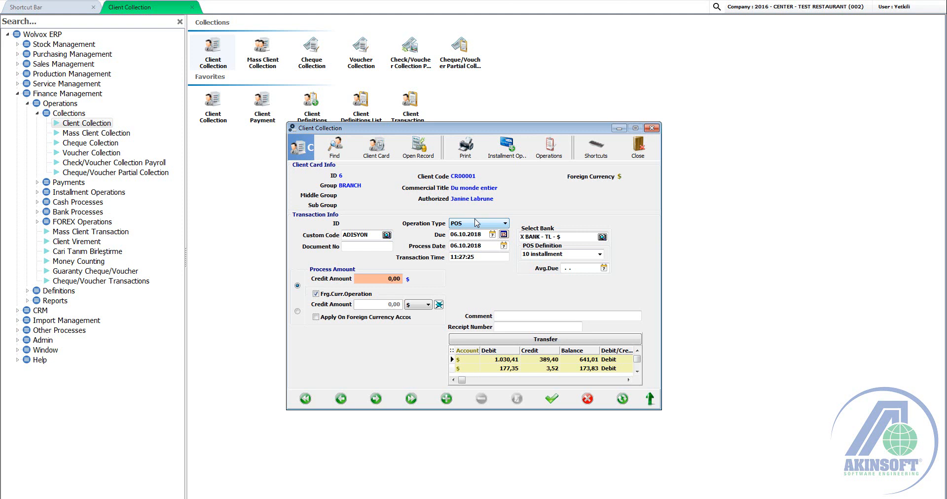
Enter a credit amount of 1000 for the collection
{"action": "left_click", "coordinate": [390, 280]}
{"action": "left_click", "coordinate": [390, 280]}
{"action": "type", "text": "1000"}
Switch the process amount to the foreign-currency credit amount and view the transaction FOREX rates
{"action": "left_click", "coordinate": [298, 312]}
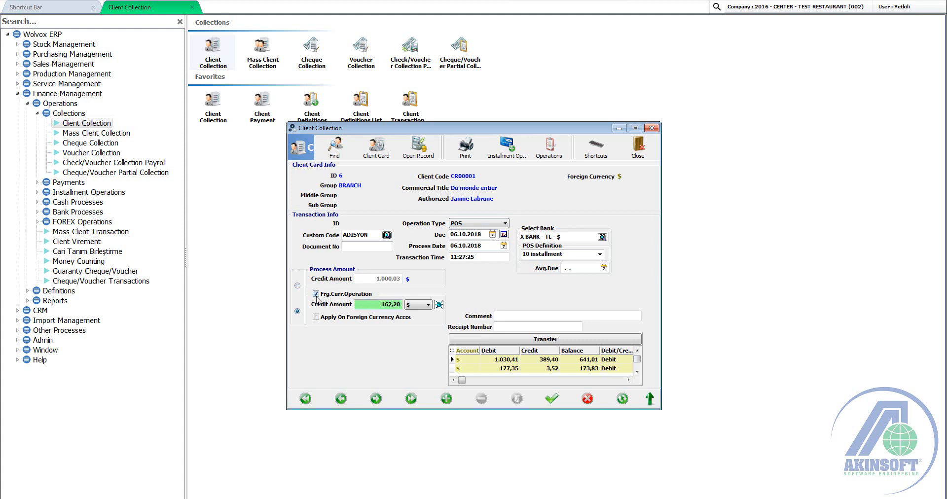
{"action": "left_click", "coordinate": [366, 308]}
{"action": "left_click", "coordinate": [439, 305]}
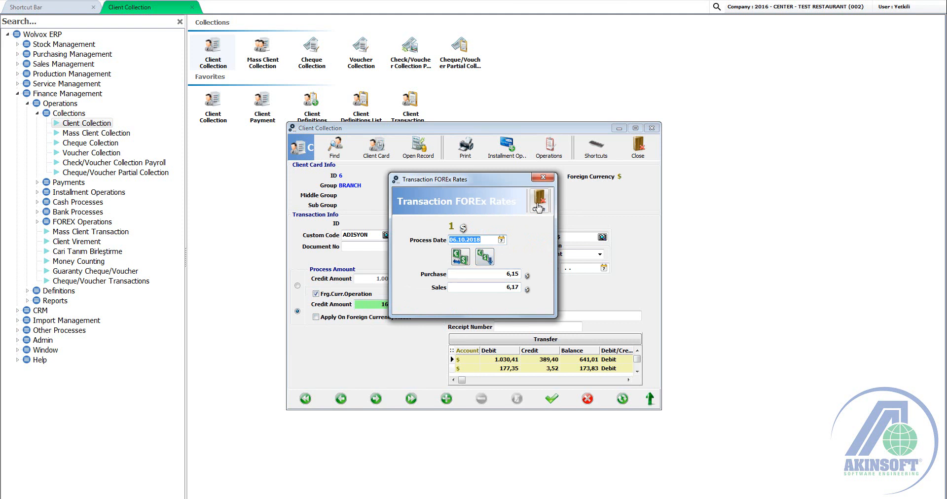
{"action": "left_click", "coordinate": [555, 196]}
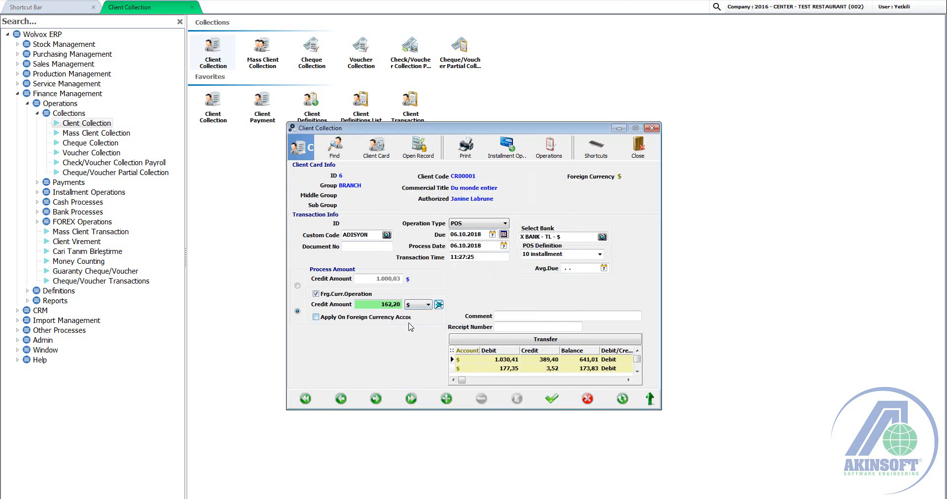
Enable applying the collection on the foreign currency account
{"action": "left_click", "coordinate": [365, 318]}
{"action": "left_click", "coordinate": [516, 316]}
{"action": "left_click", "coordinate": [536, 327]}
Transfer the first account's balance of 641,01 into the credit amount and save the collection
{"action": "left_click", "coordinate": [519, 361]}
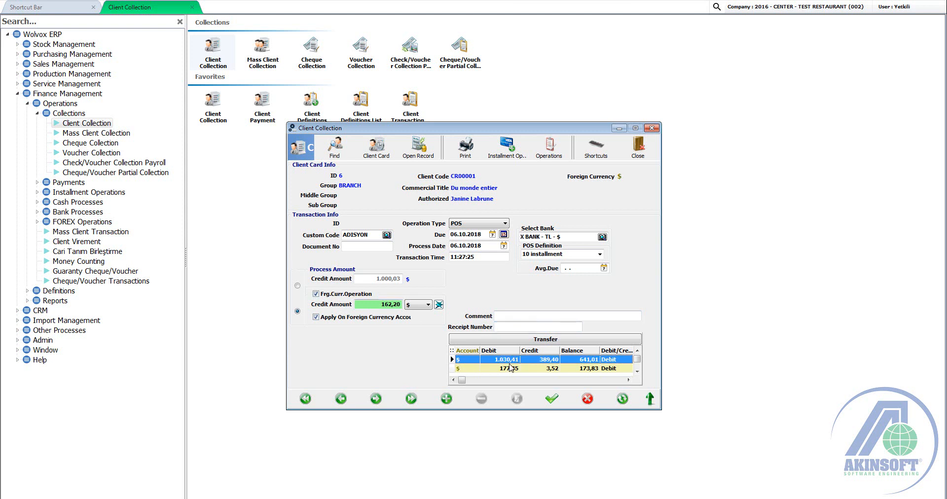
{"action": "left_click", "coordinate": [539, 340]}
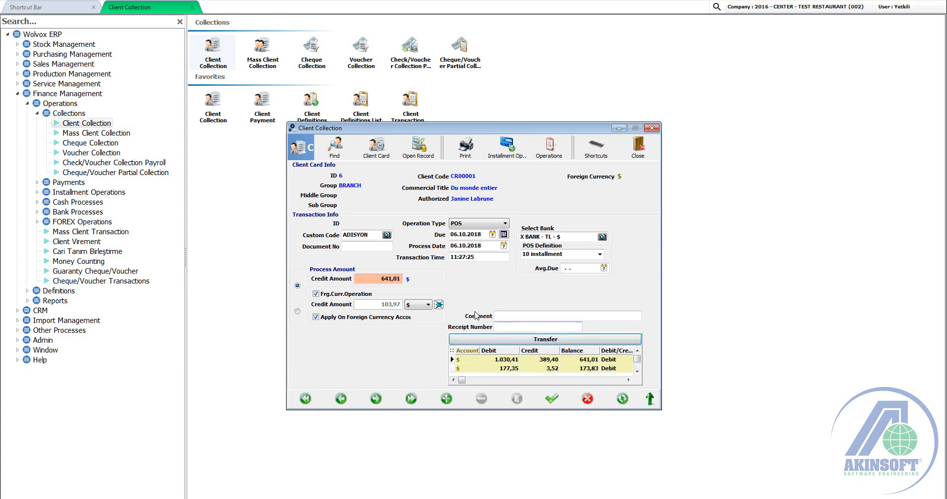
{"action": "left_click", "coordinate": [543, 404]}
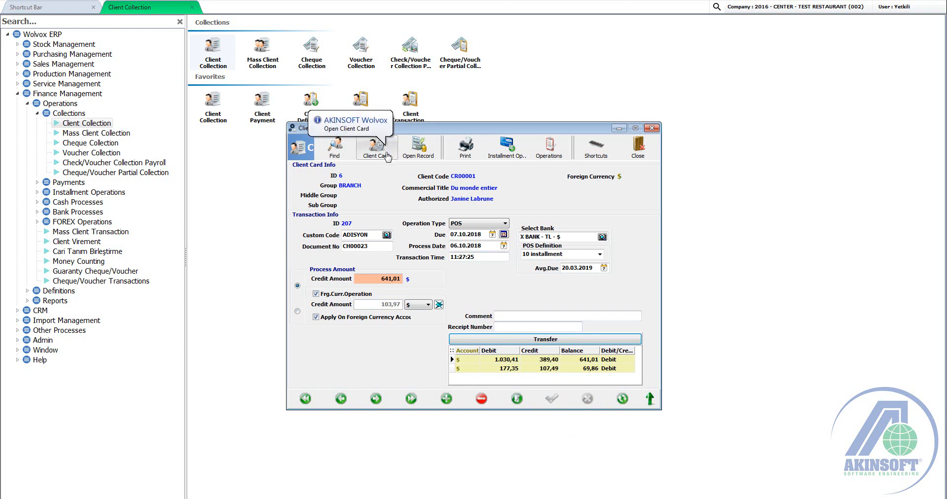
View the client's card, and examine both account balance rows of the saved collection
{"action": "left_click", "coordinate": [378, 148]}
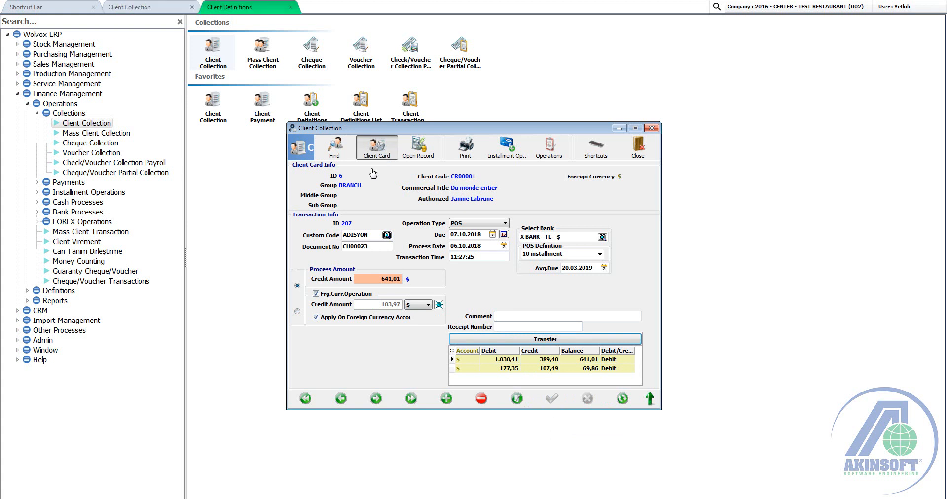
{"action": "left_click", "coordinate": [686, 141]}
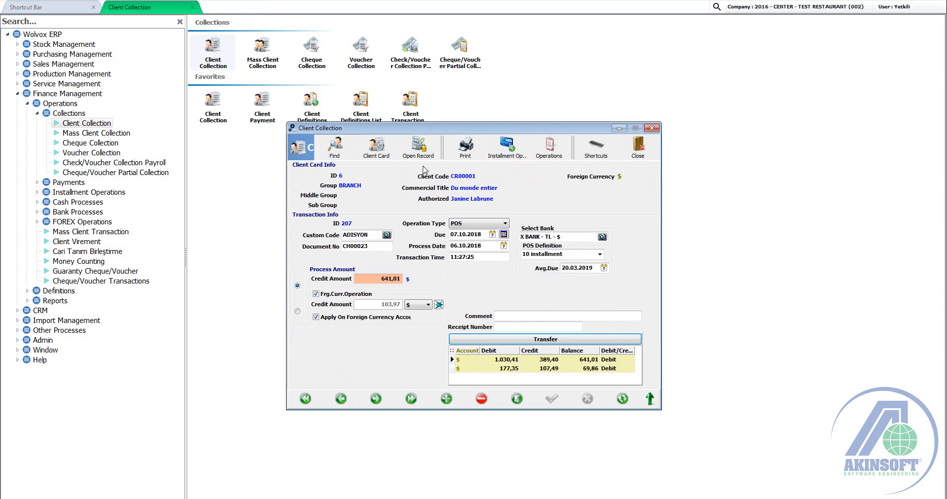
{"action": "left_click", "coordinate": [488, 361]}
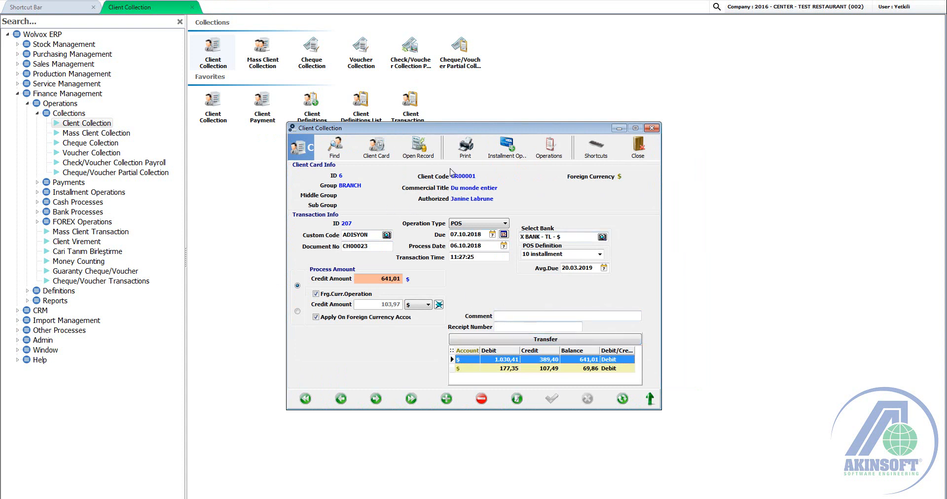
{"action": "left_click", "coordinate": [418, 146]}
{"action": "left_click", "coordinate": [532, 367]}
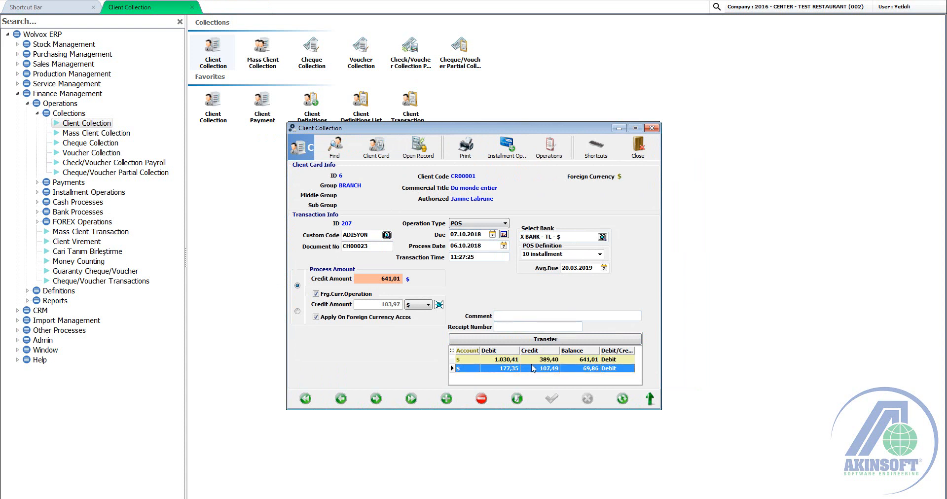
Examine the printing, installment and additional operations available for the saved collection
{"action": "left_click", "coordinate": [466, 158]}
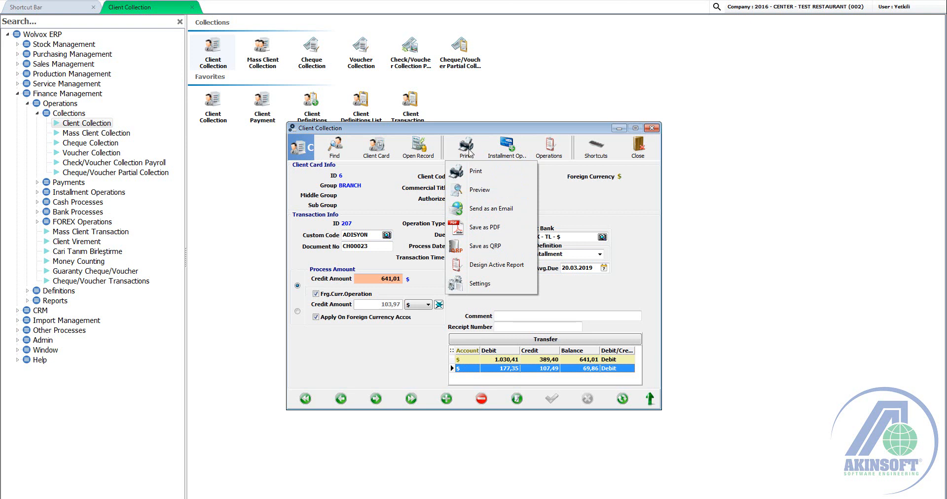
{"action": "left_click", "coordinate": [552, 196]}
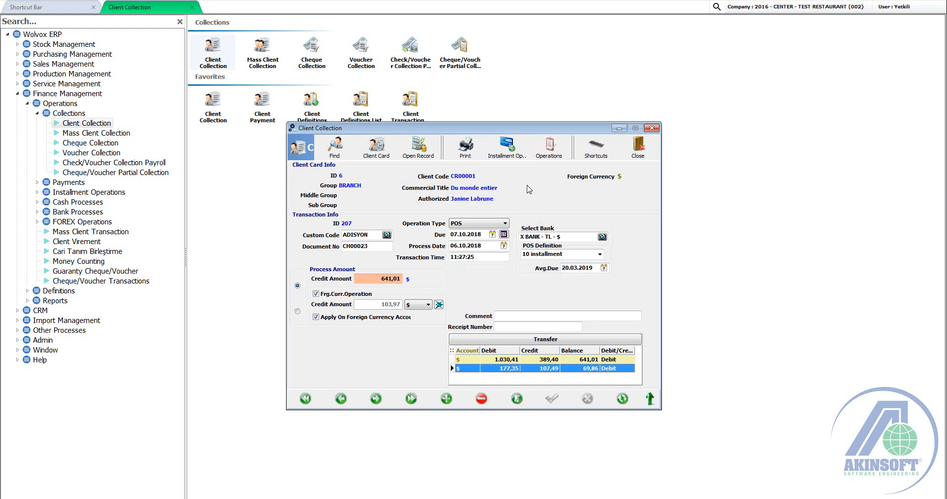
{"action": "left_click", "coordinate": [512, 149]}
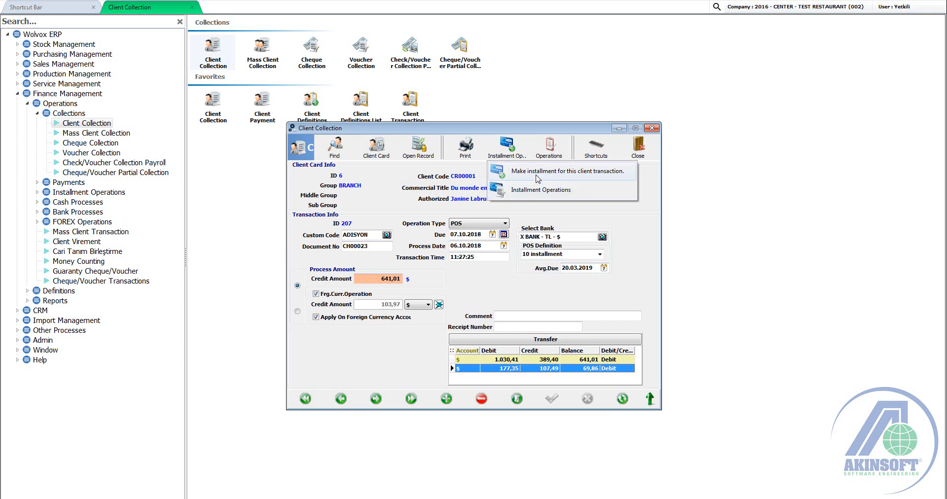
{"action": "left_click", "coordinate": [598, 223]}
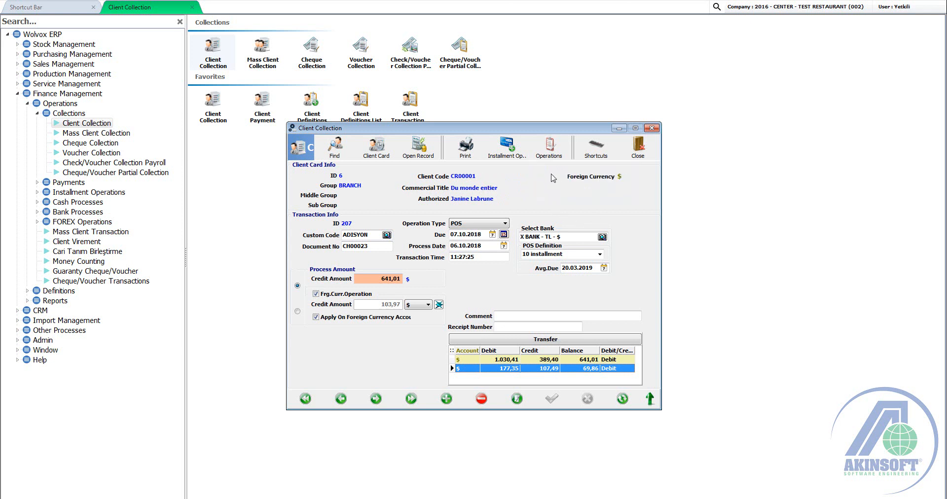
{"action": "left_click", "coordinate": [516, 158]}
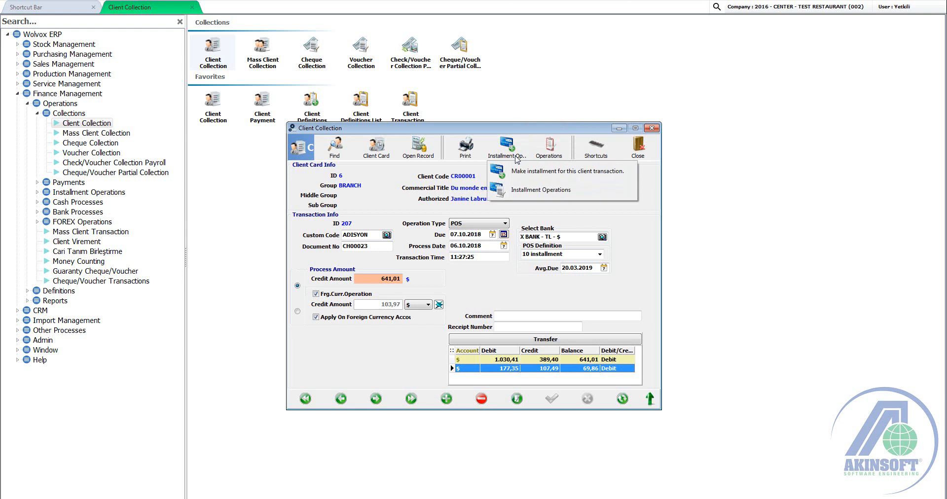
{"action": "left_click", "coordinate": [576, 226]}
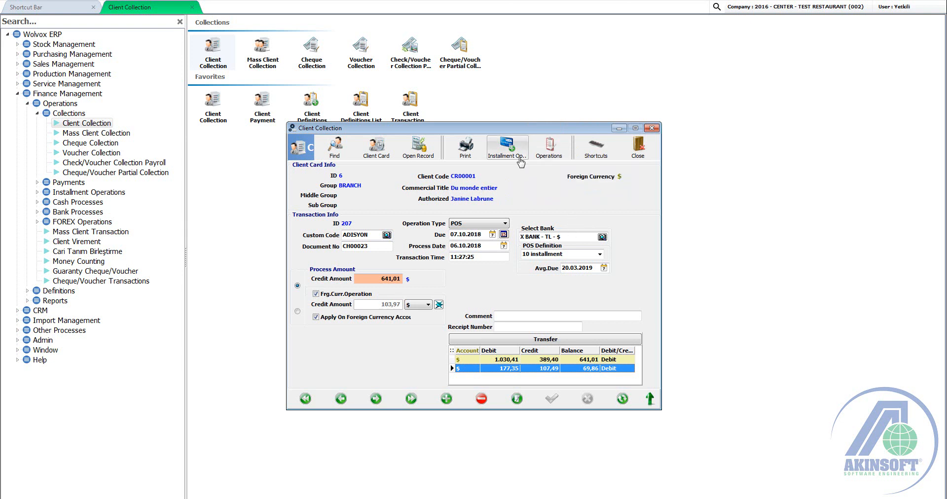
{"action": "left_click", "coordinate": [548, 148]}
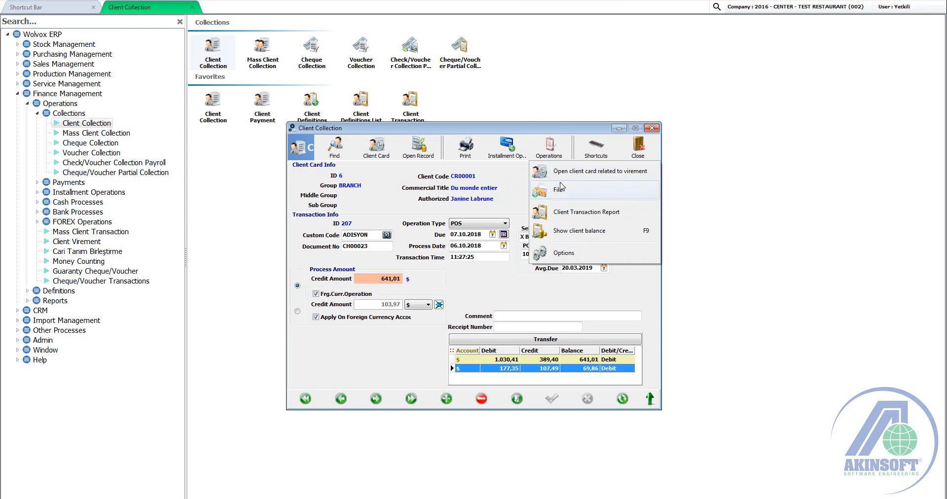